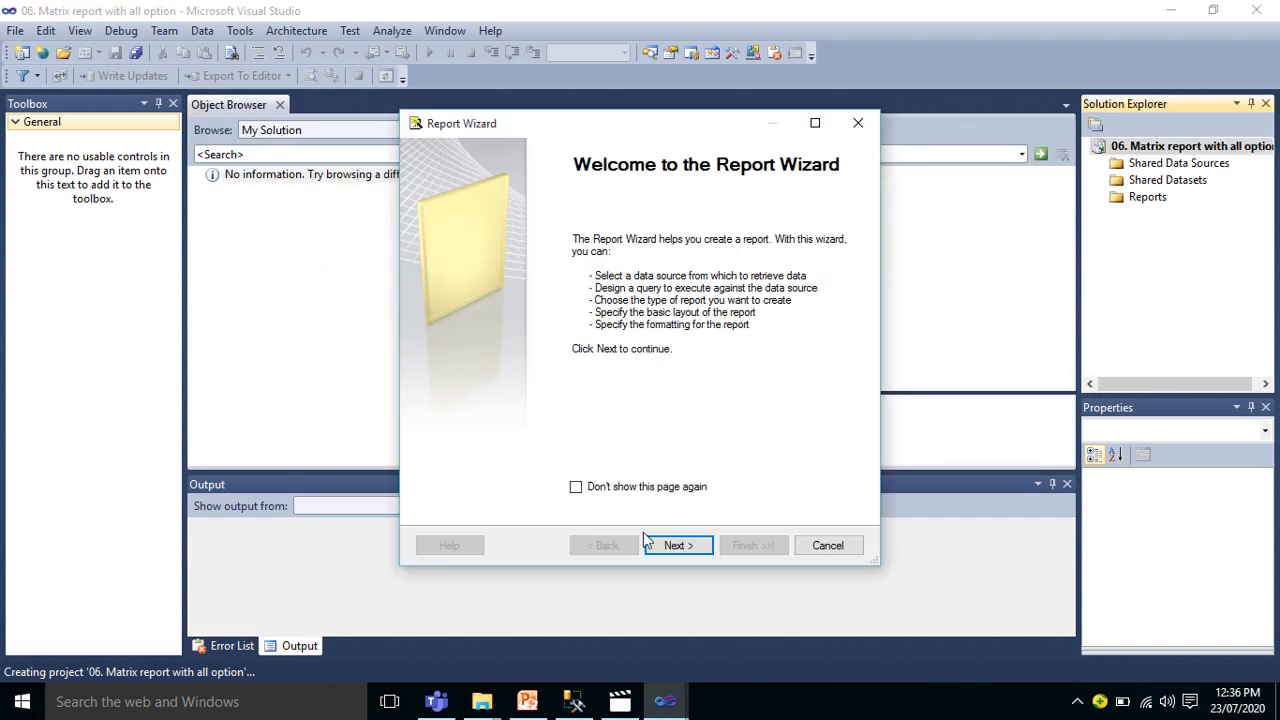
Connect the new data source to the training database on server .\prod and test the connection
left_click(680, 546)
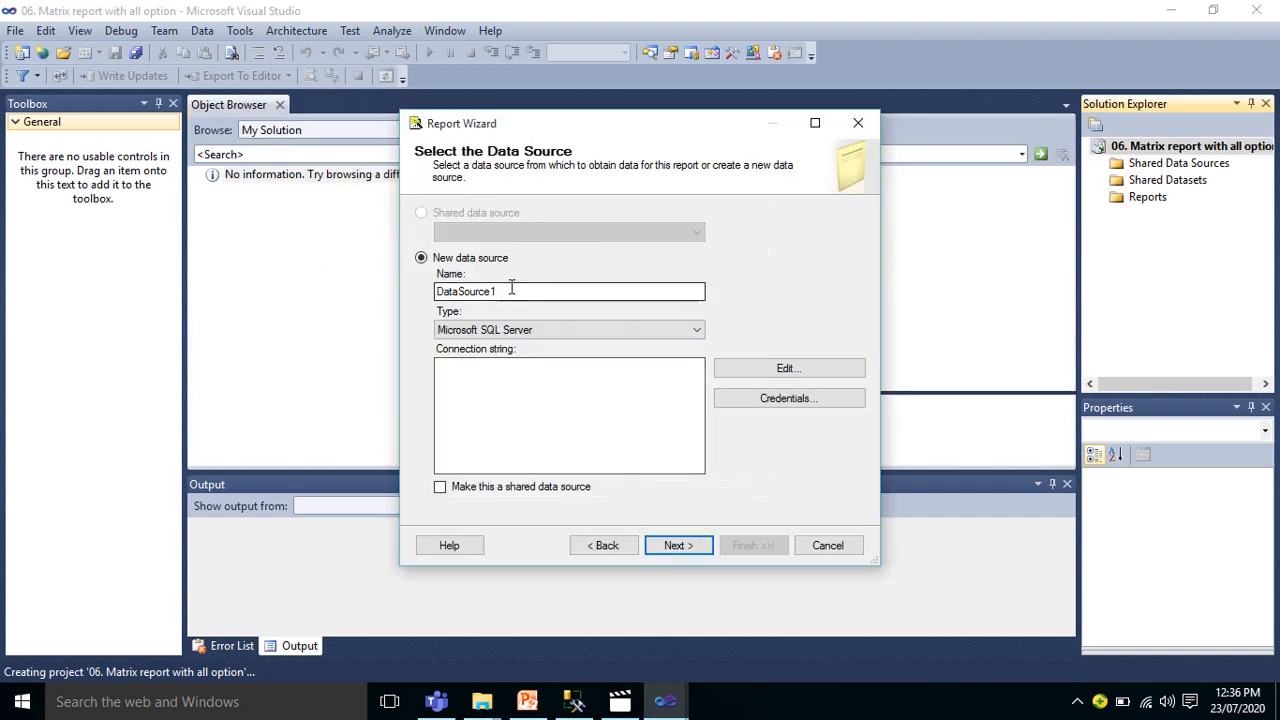
left_click(743, 370)
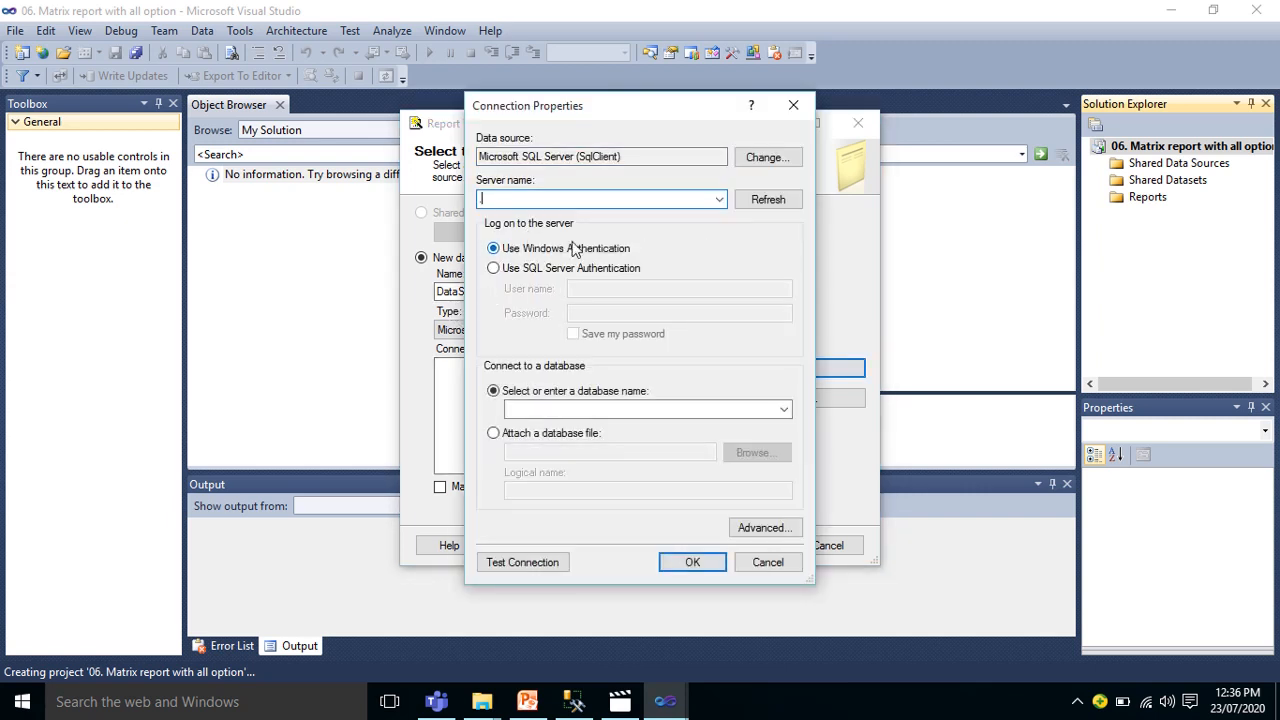
type(".\\prod")
left_click(784, 409)
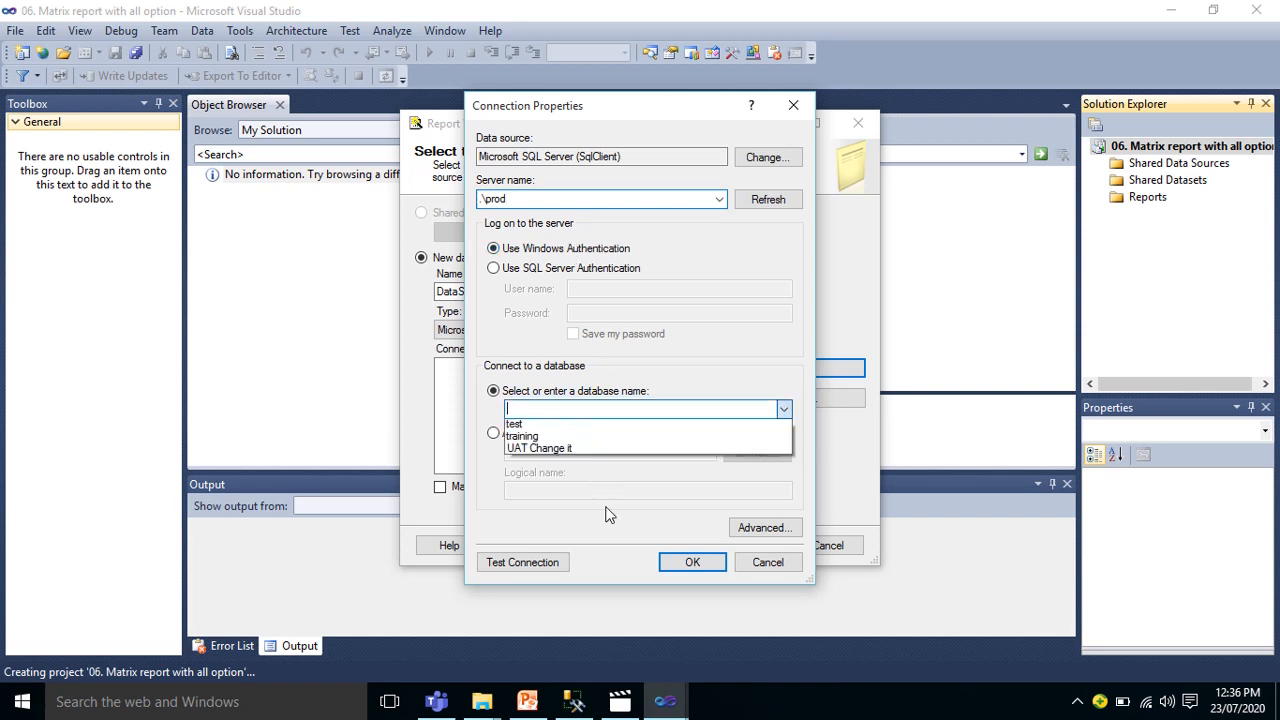
left_click(562, 528)
left_click(541, 564)
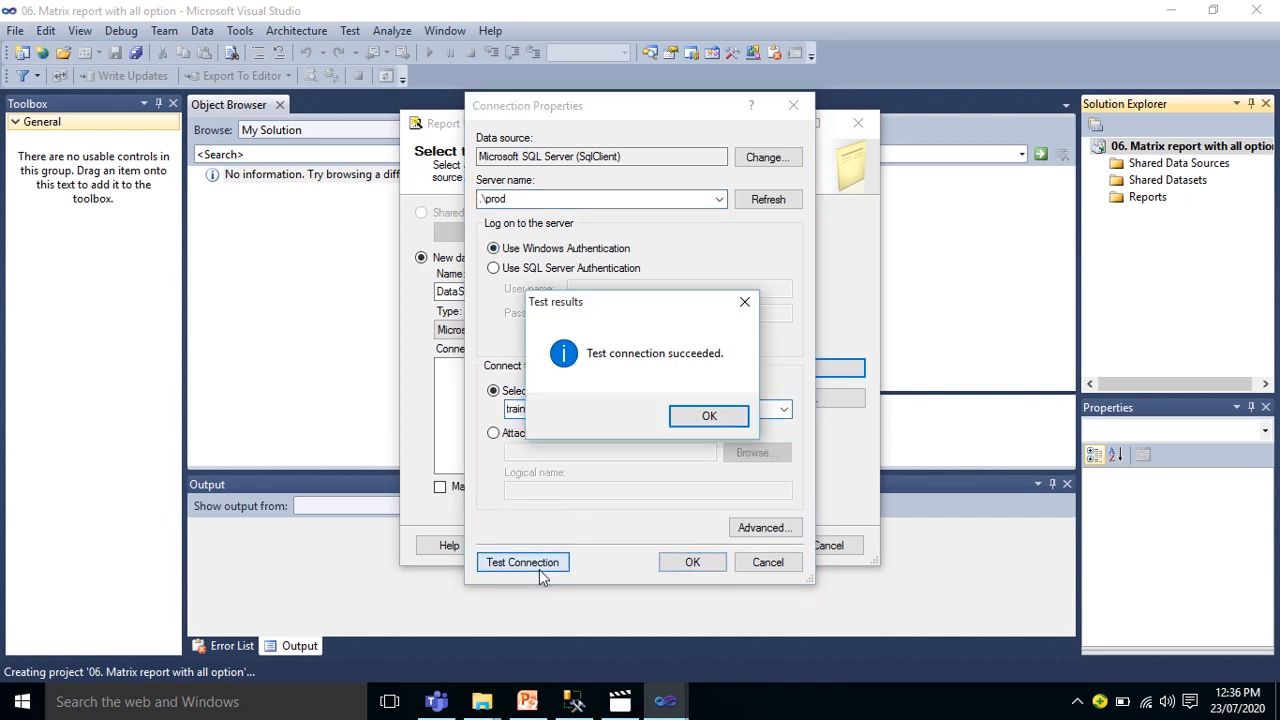
left_click(709, 416)
left_click(704, 562)
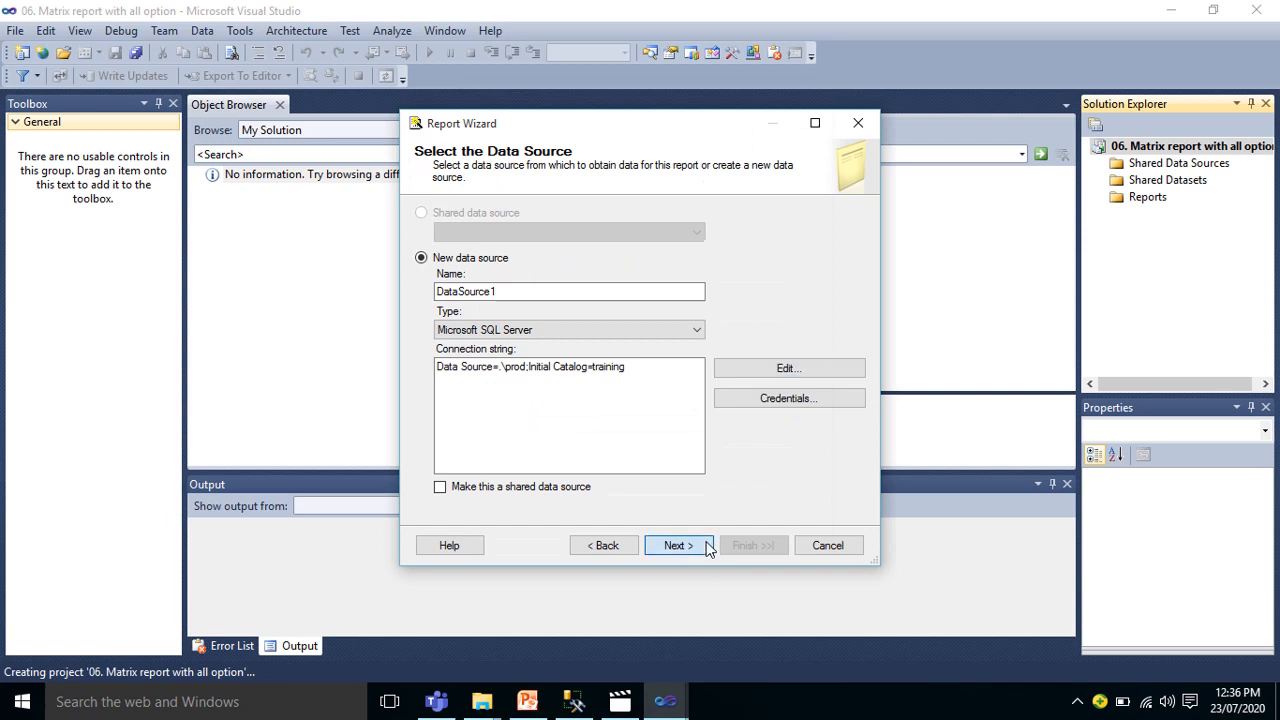
Accept the data source and set the report query to "select * from product"
left_click(678, 545)
left_click(581, 413)
type("select * from product")
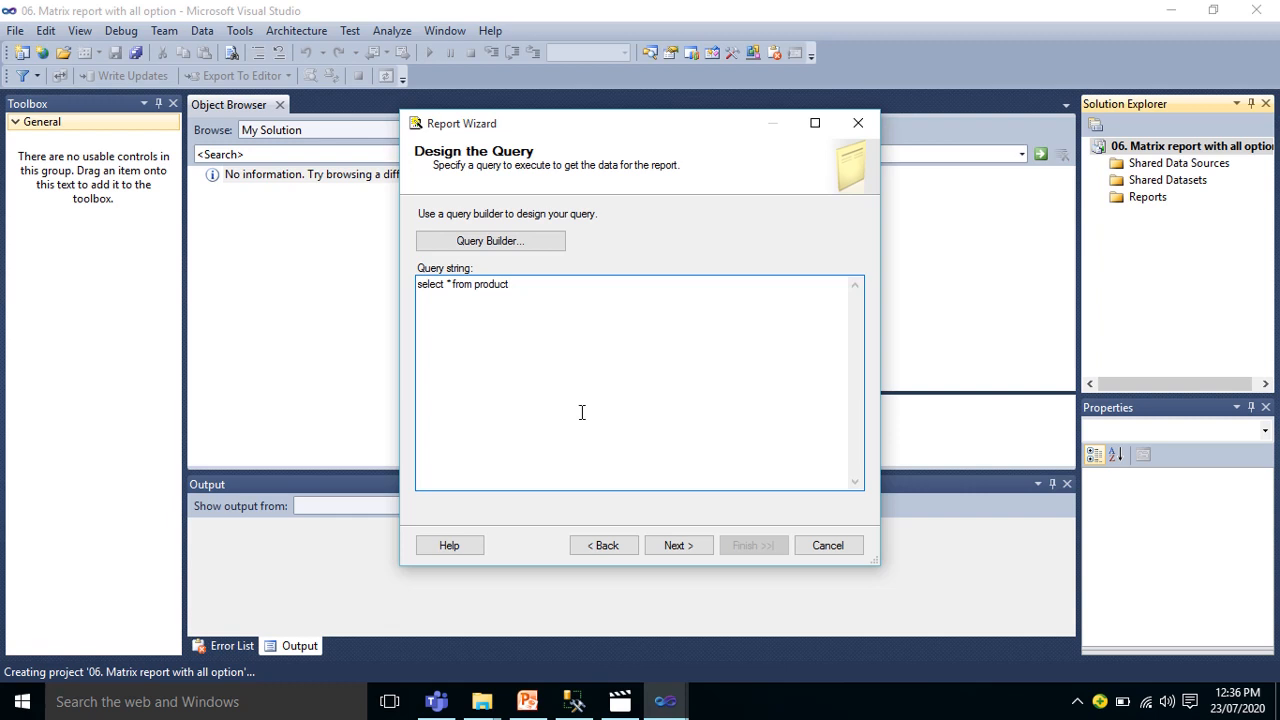
left_click(678, 545)
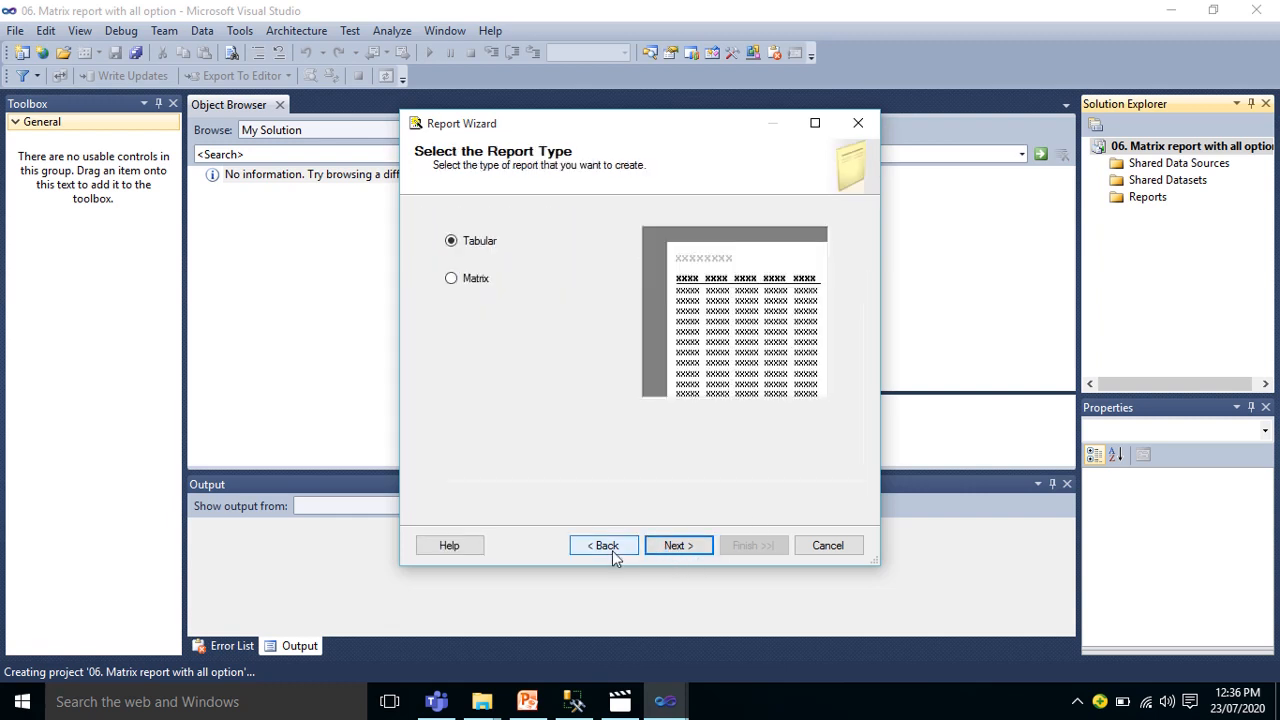
Compare the Tabular and Matrix layout previews and choose Matrix as the report type
left_click(454, 281)
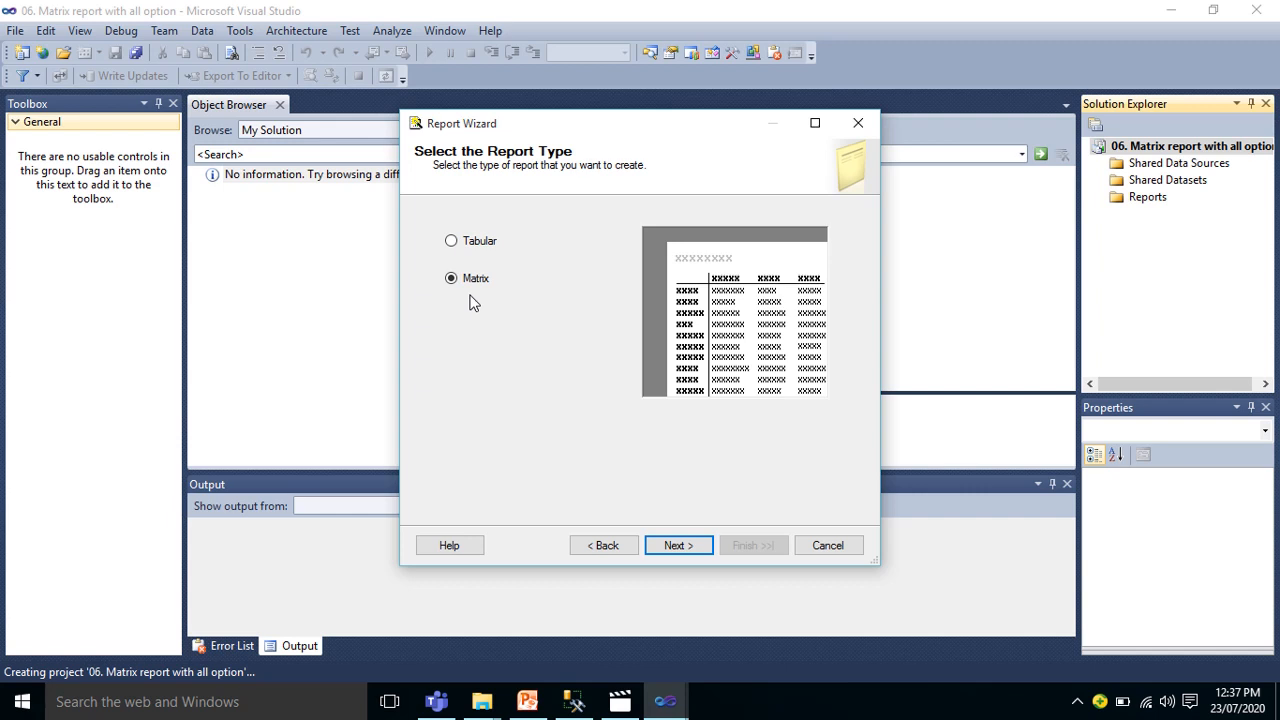
left_click(451, 241)
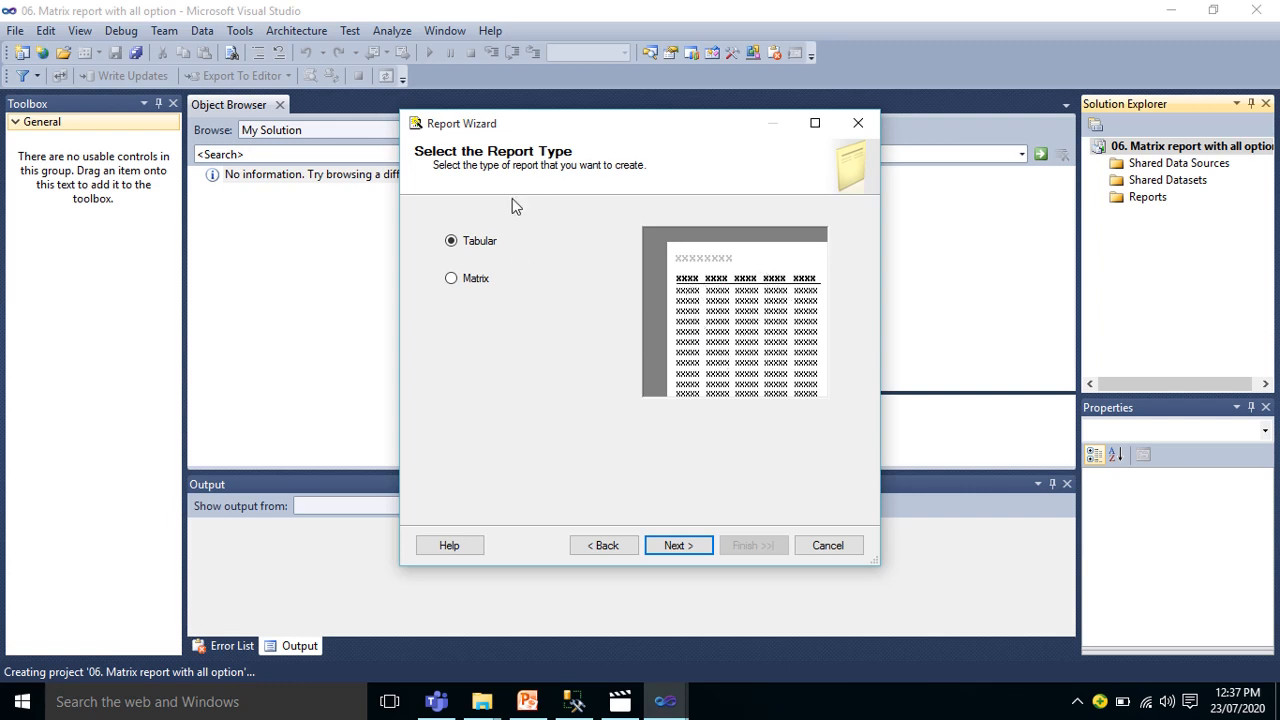
left_click(451, 278)
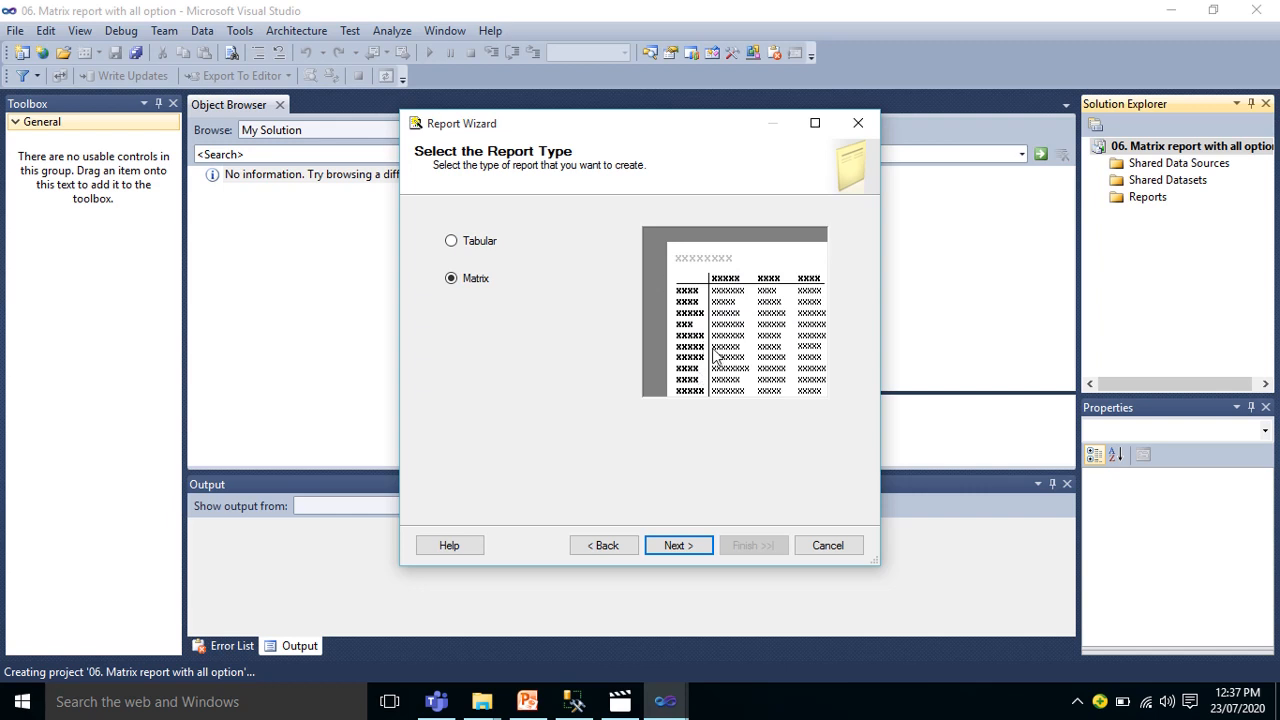
Examine the finished matrix report preview in the Report Project1 window, and return to the wizard
mouse_move(669, 705)
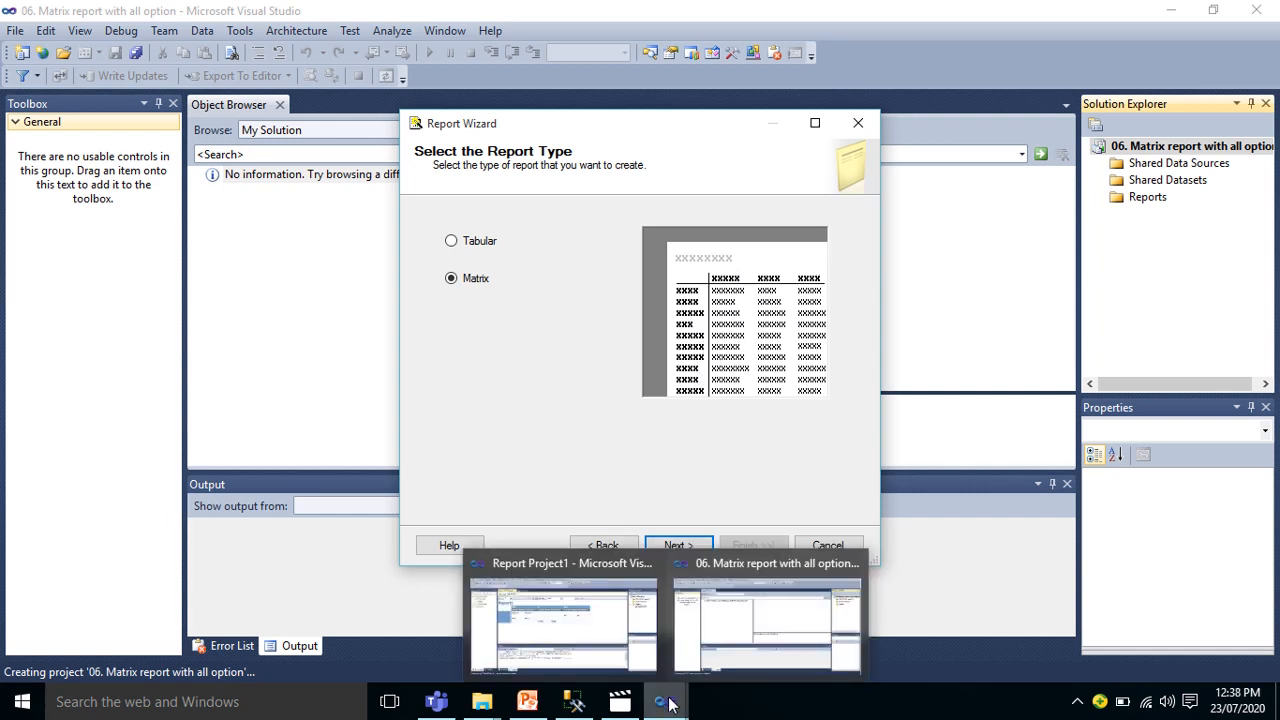
left_click(597, 634)
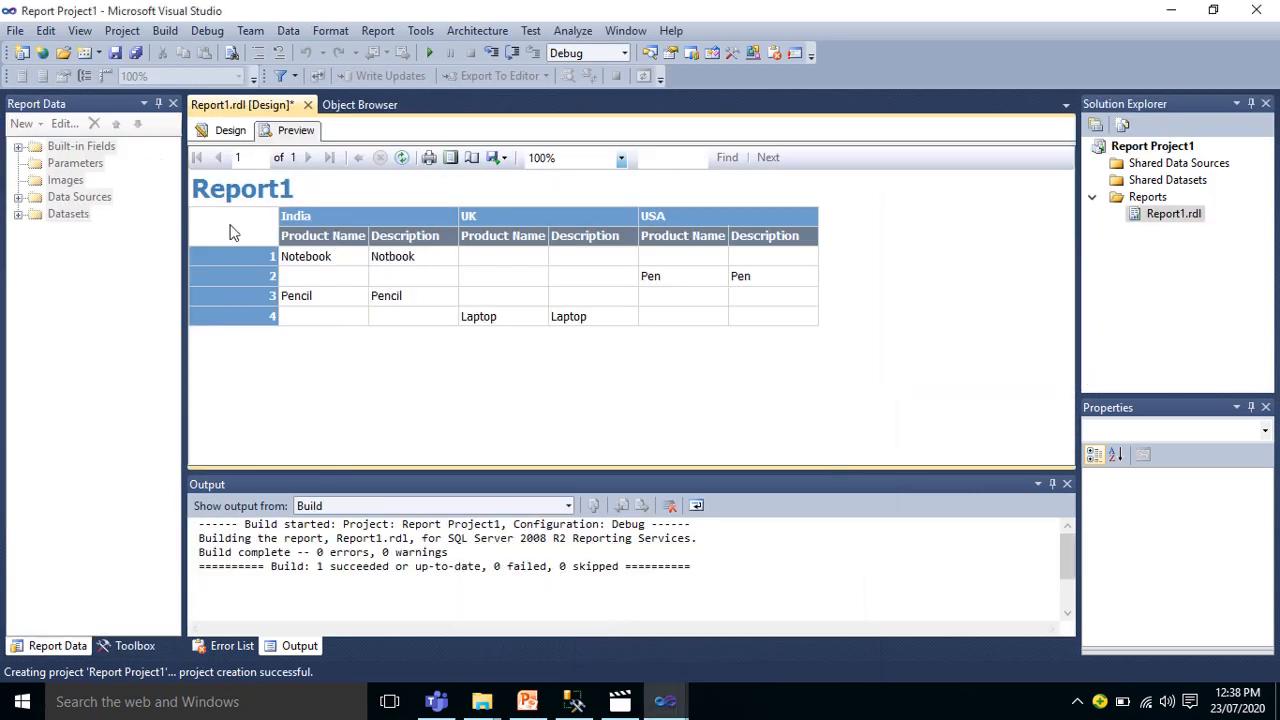
key("alt+Tab")
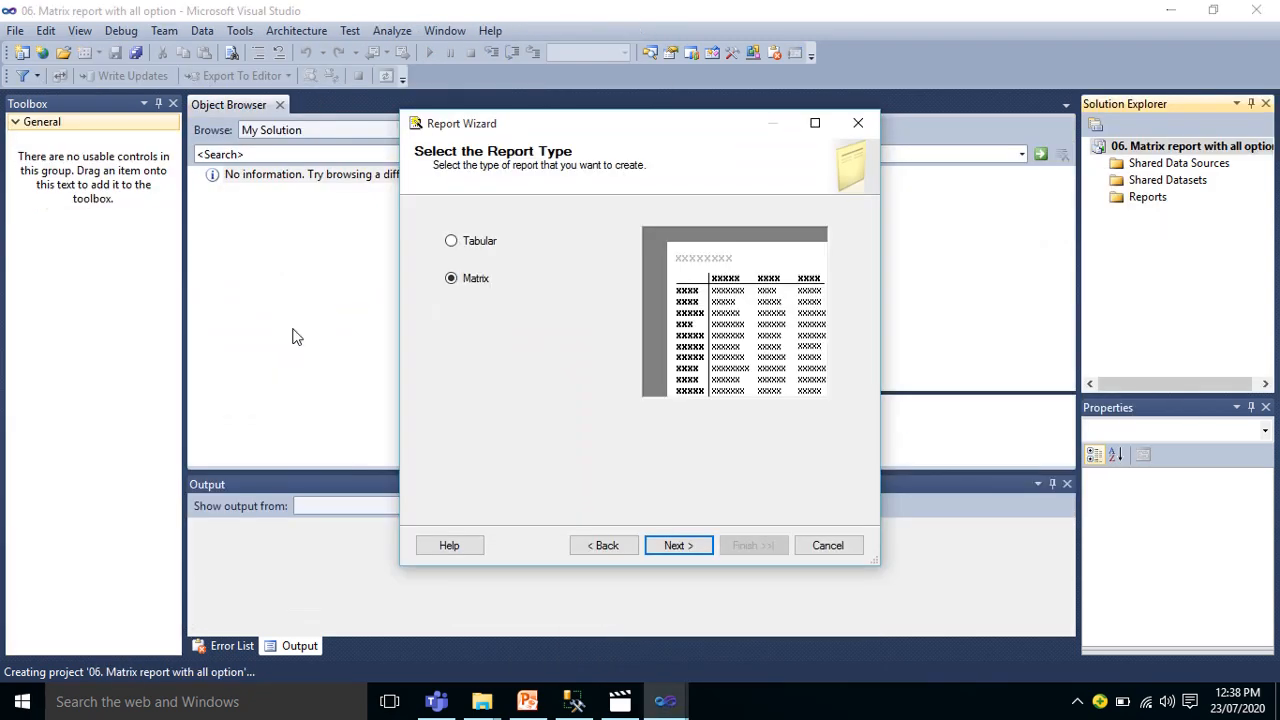
Assign the MadeCountry field to the matrix columns and ProductID to the rows
left_click(676, 546)
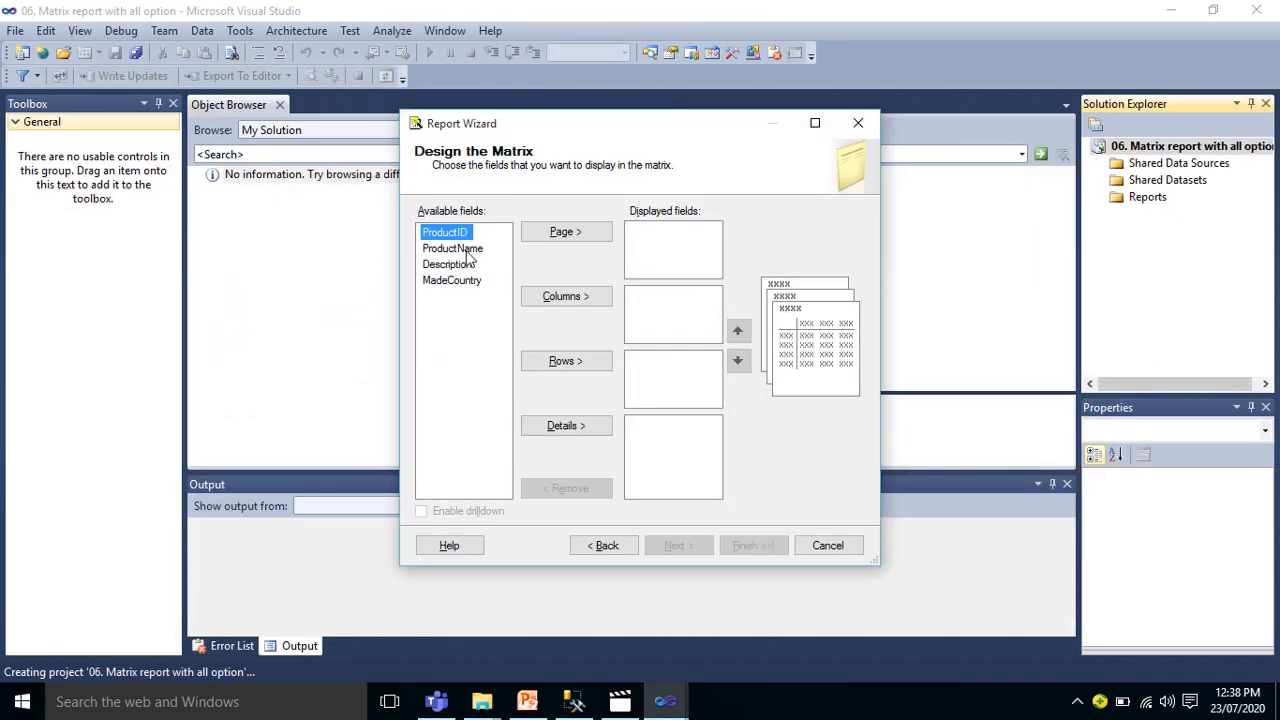
left_click(467, 283)
left_click(565, 298)
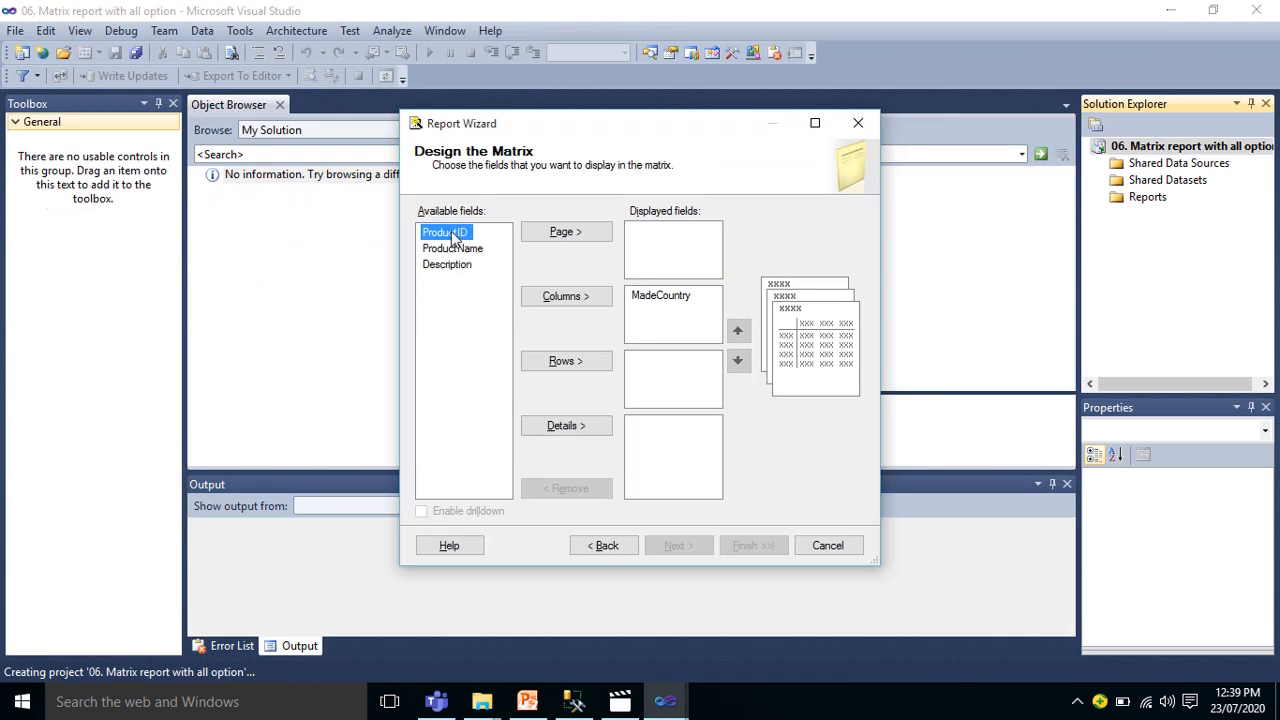
left_click(585, 366)
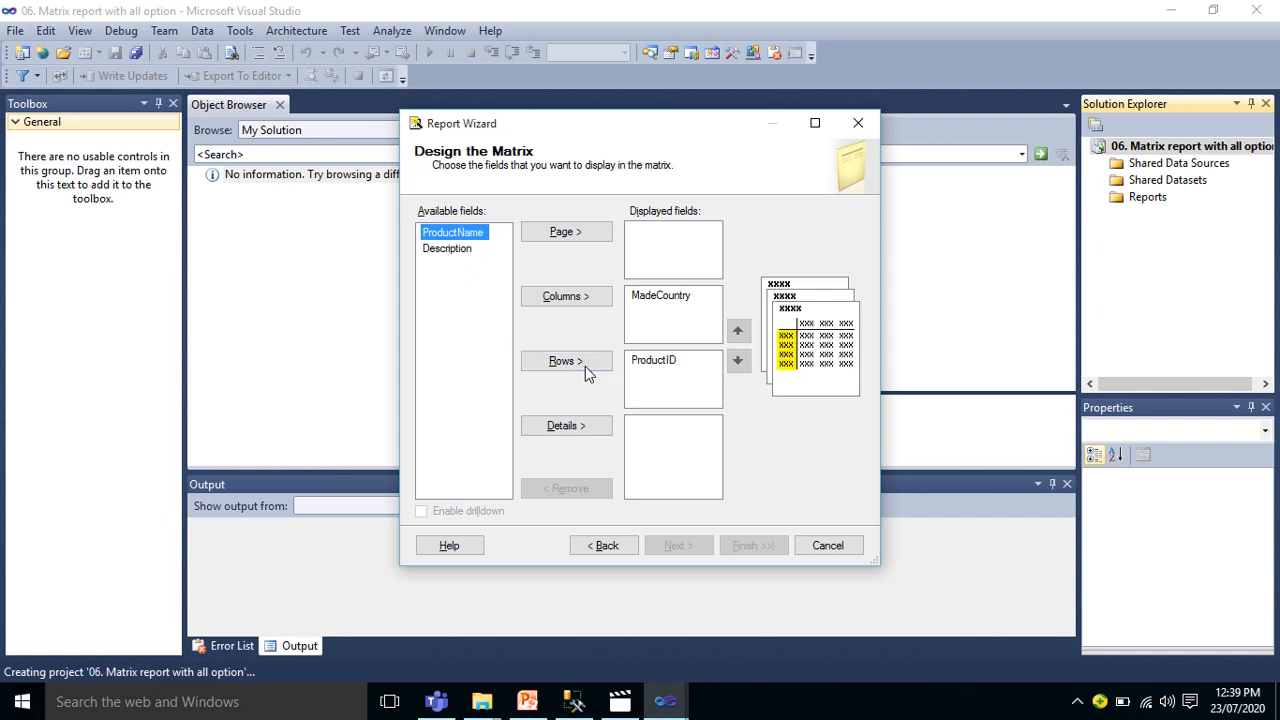
Add the ProductName and Description fields to the matrix details
left_click(445, 254)
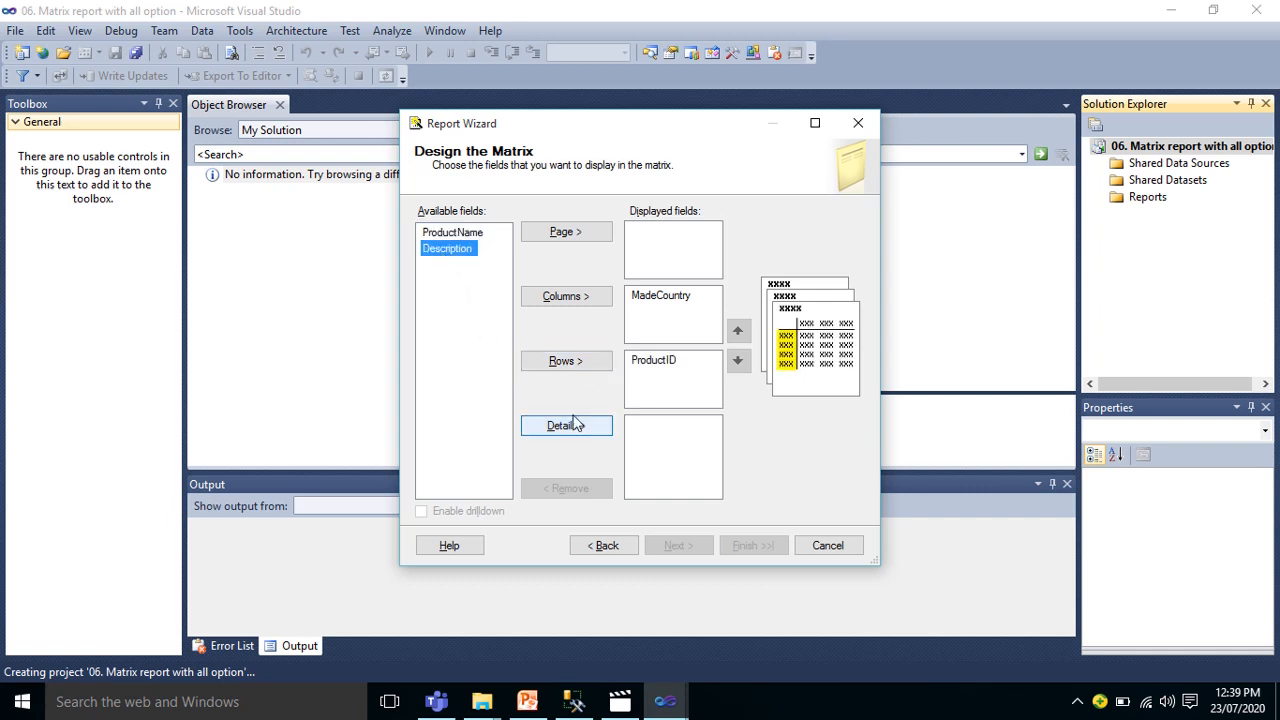
left_click(455, 234)
left_click(557, 427)
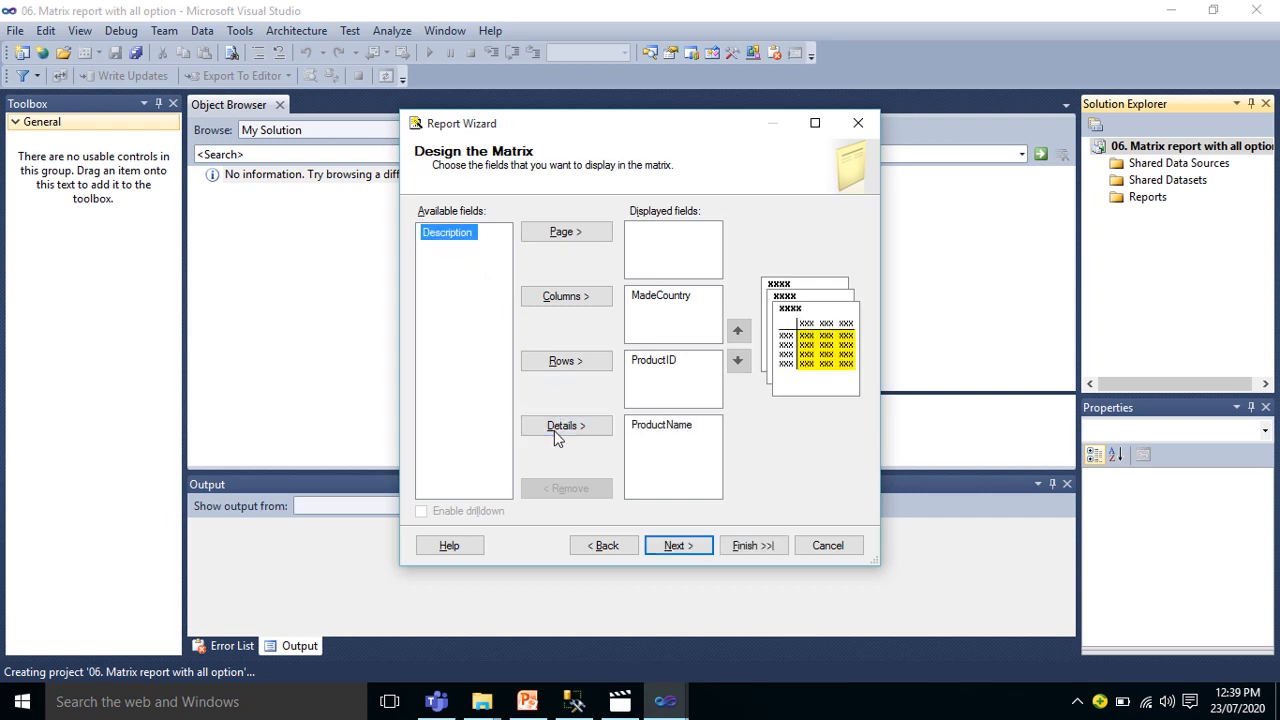
left_click(557, 430)
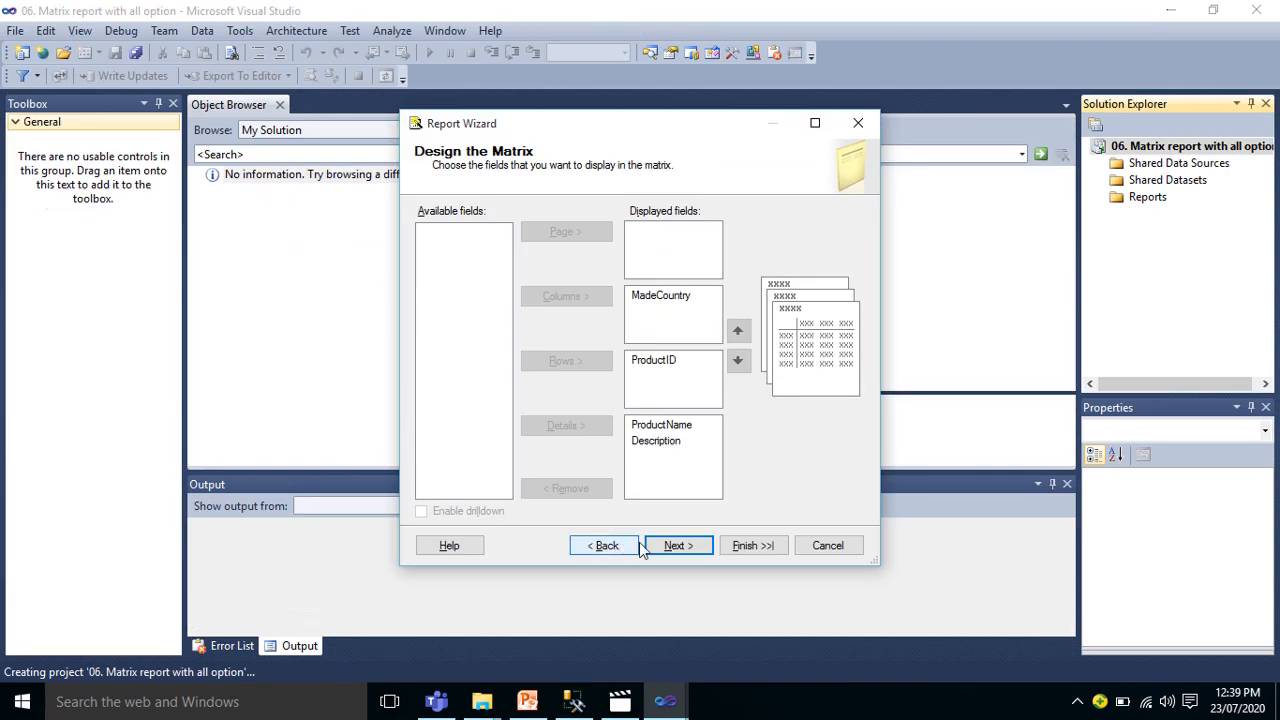
Choose the Forest style for the matrix
left_click(667, 549)
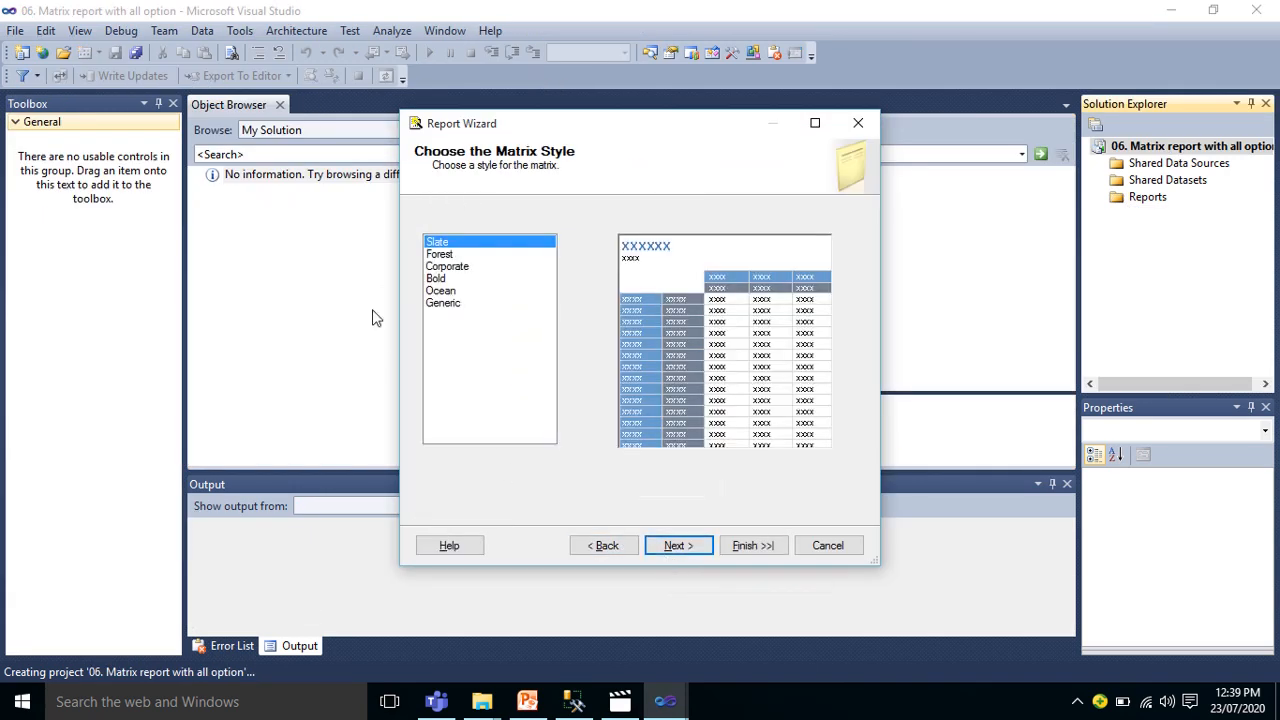
left_click(443, 255)
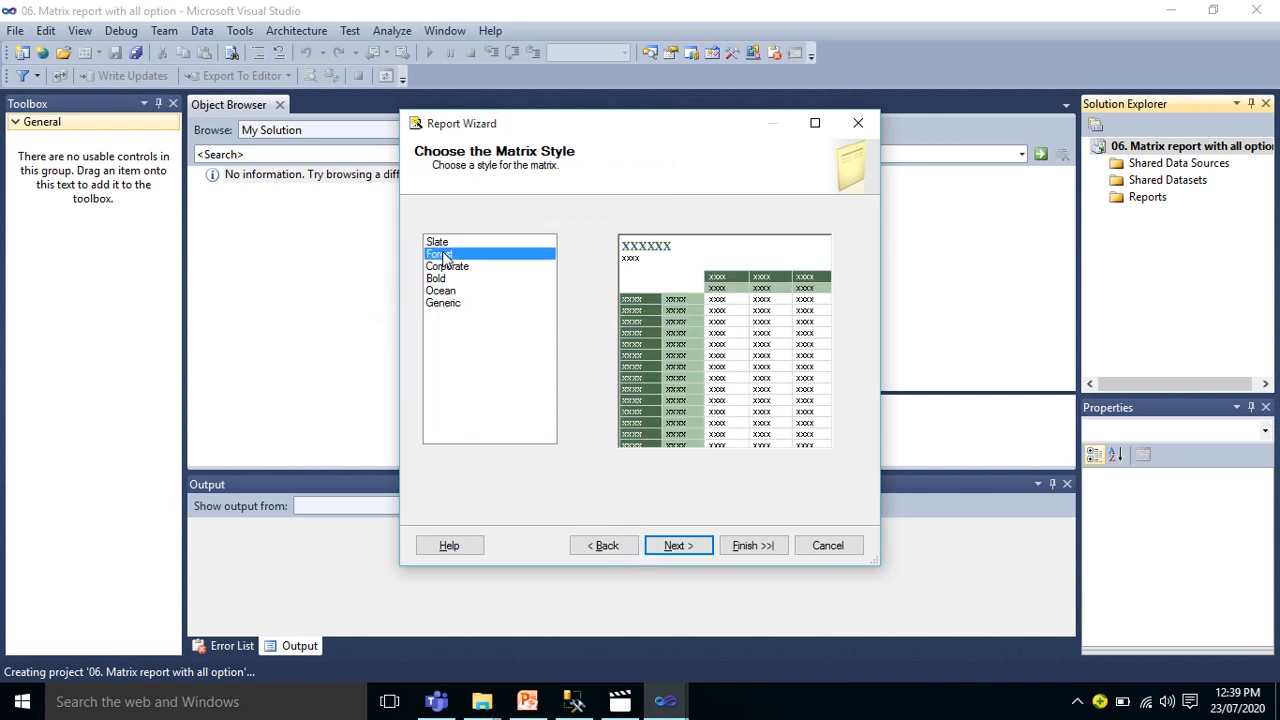
left_click(670, 552)
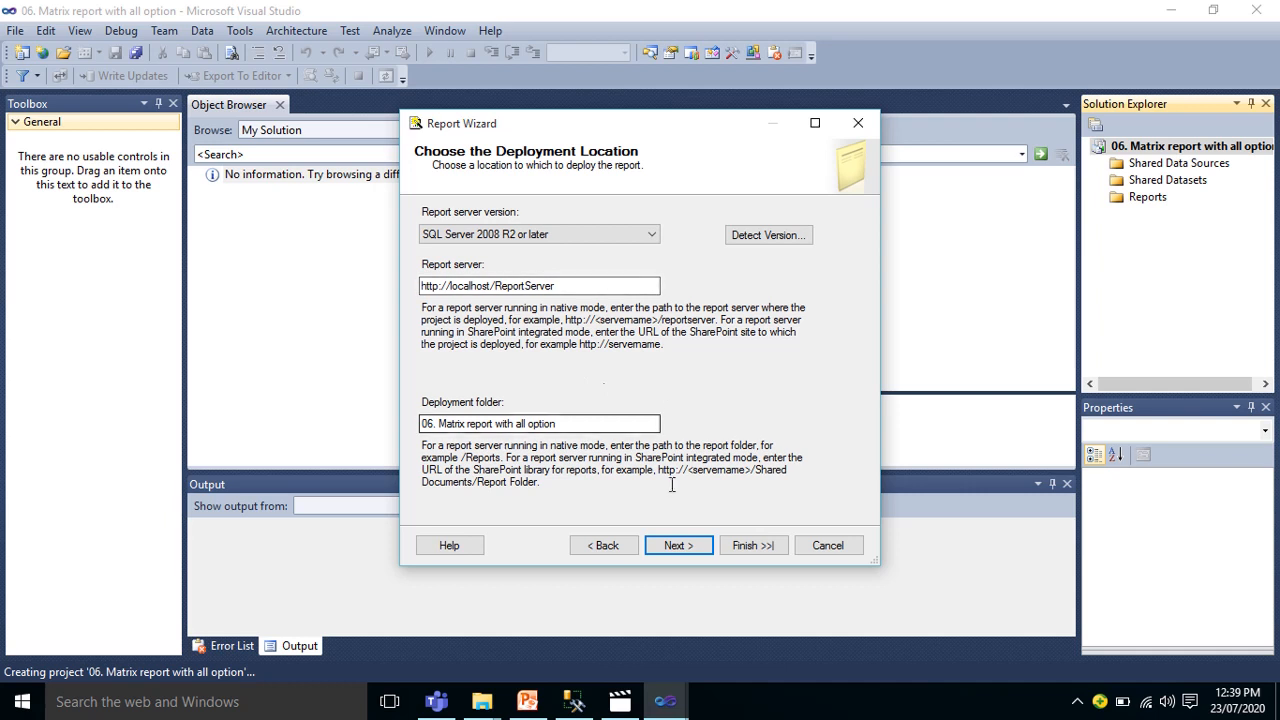
Keep the default deployment location and finish creating Report1 with the report preview enabled
left_click(665, 552)
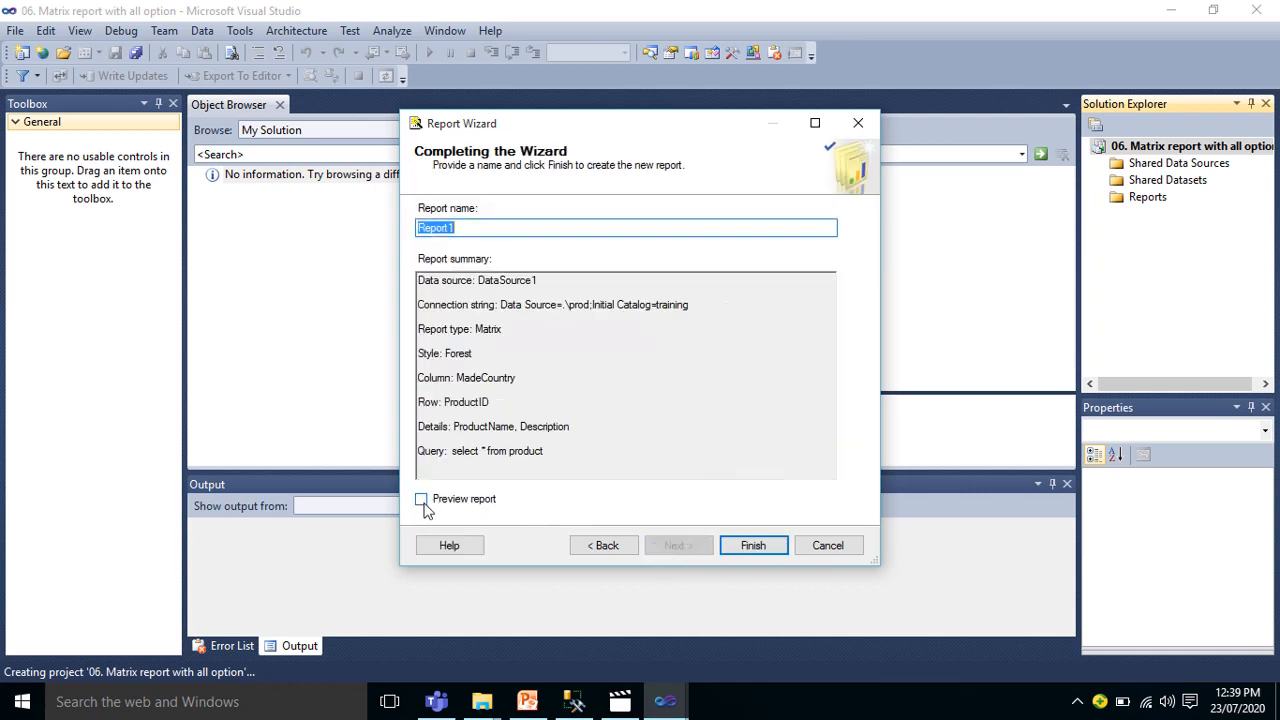
left_click(424, 503)
left_click(772, 545)
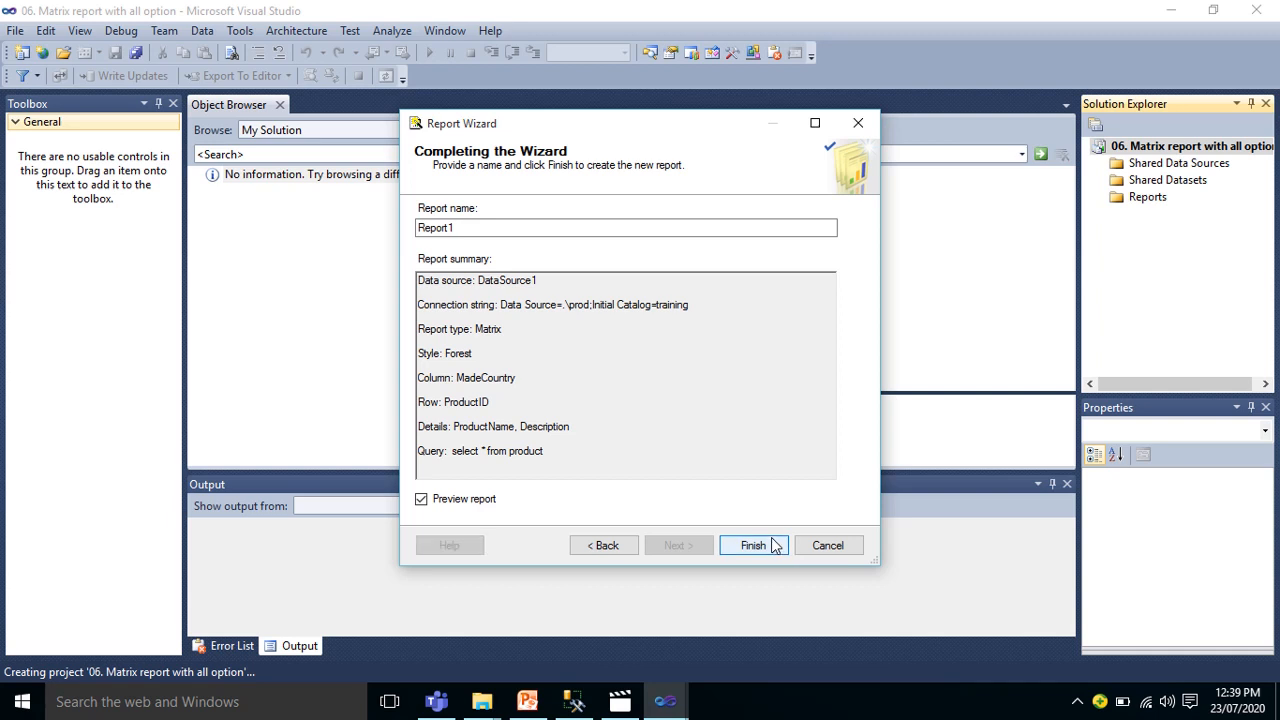